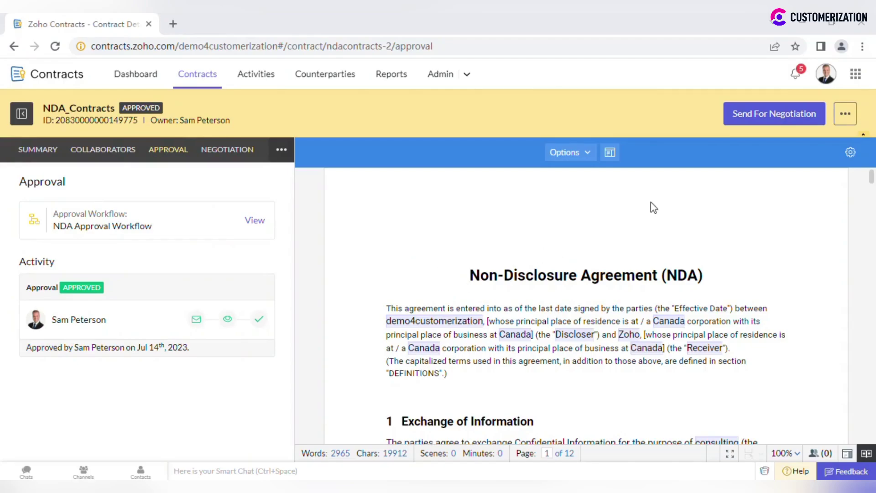
Send the NDA for negotiation to the confirmed counterparty negotiator, protected by a password.
{"action": "left_click", "coordinate": [755, 115]}
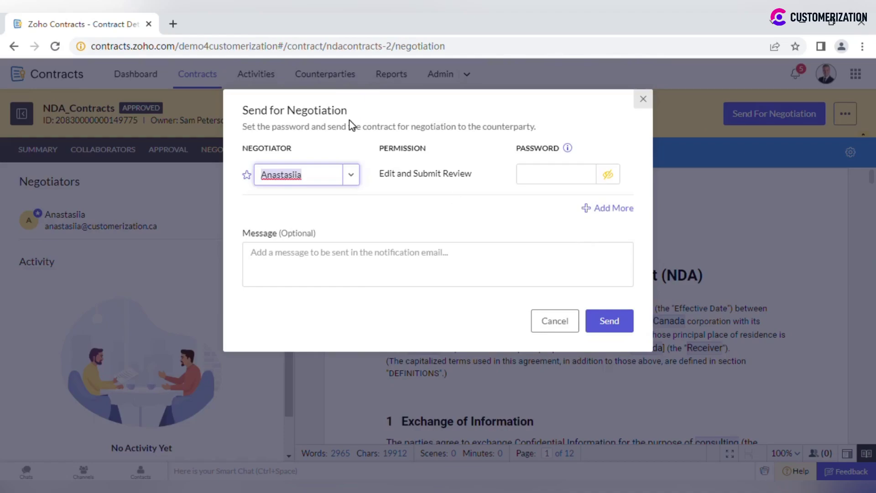
{"action": "left_click", "coordinate": [356, 179]}
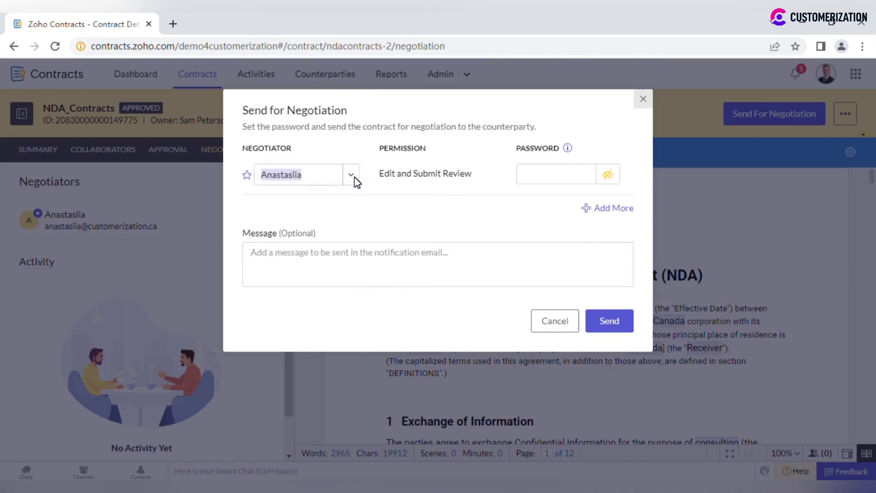
{"action": "left_click", "coordinate": [548, 174]}
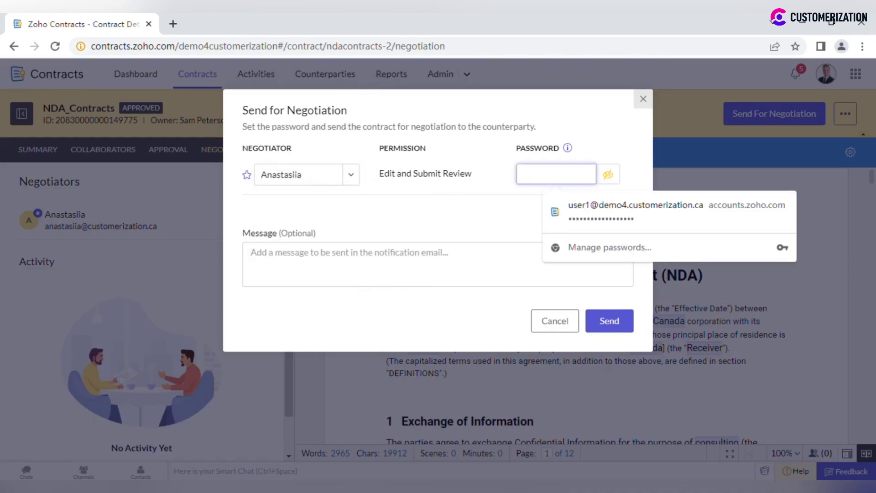
{"action": "type", "text": "********"}
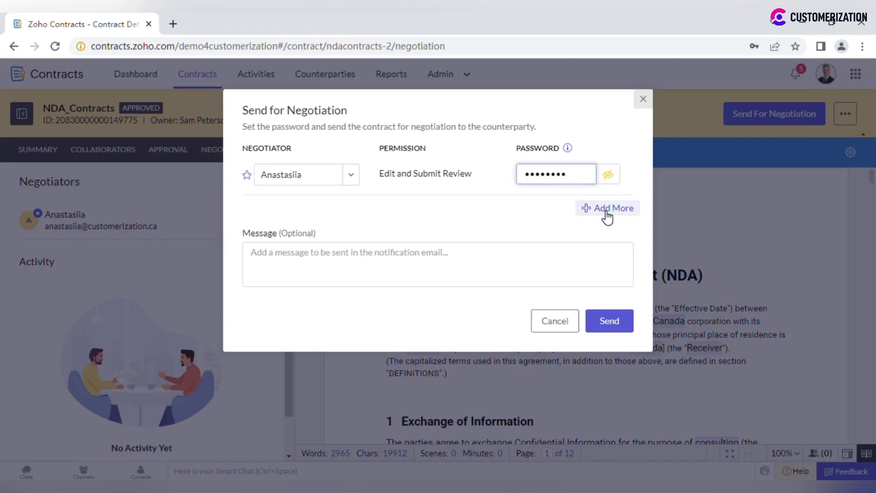
{"action": "left_click", "coordinate": [613, 328]}
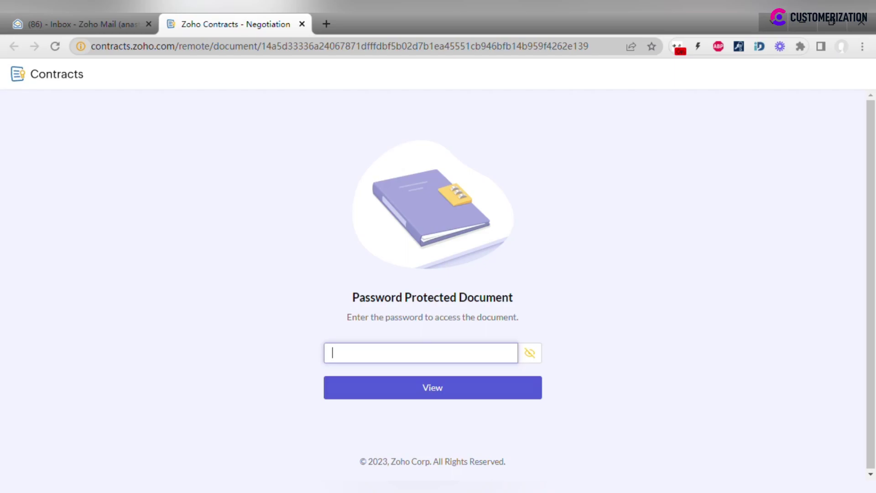
Enter the document password to unlock NDA_Contracts as the counterparty.
{"action": "type", "text": "•••••••••"}
{"action": "left_click", "coordinate": [453, 395]}
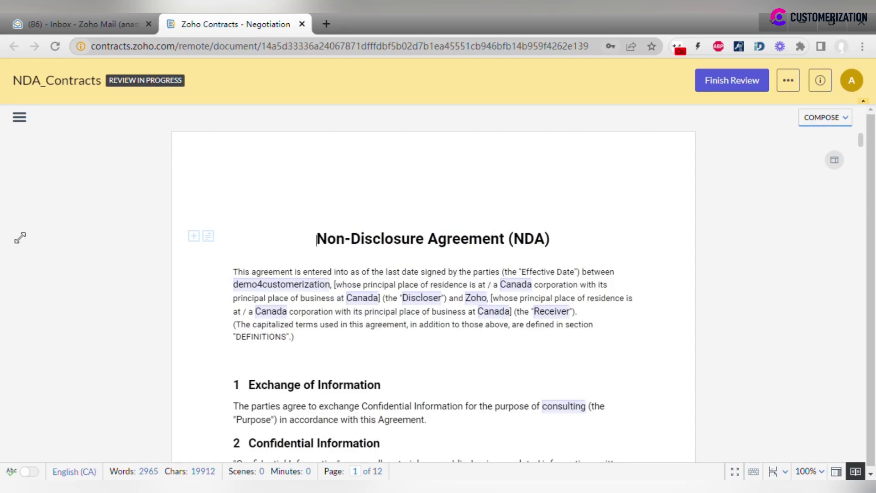
Insert a new 'Additional information' paragraph after the opening paragraph ending in "DEFINITIONS".
{"action": "left_click", "coordinate": [19, 117]}
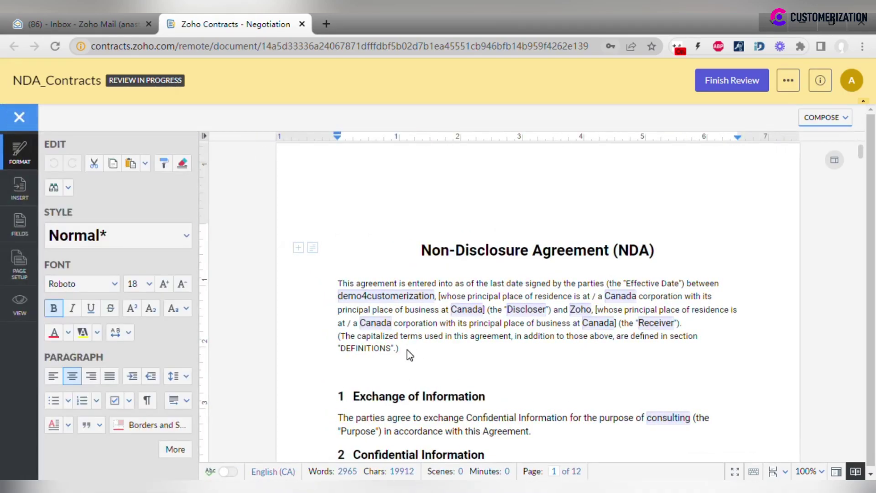
{"action": "left_click", "coordinate": [408, 352]}
{"action": "key", "text": "Return"}
{"action": "key", "text": "Return"}
{"action": "type", "text": "Additional"}
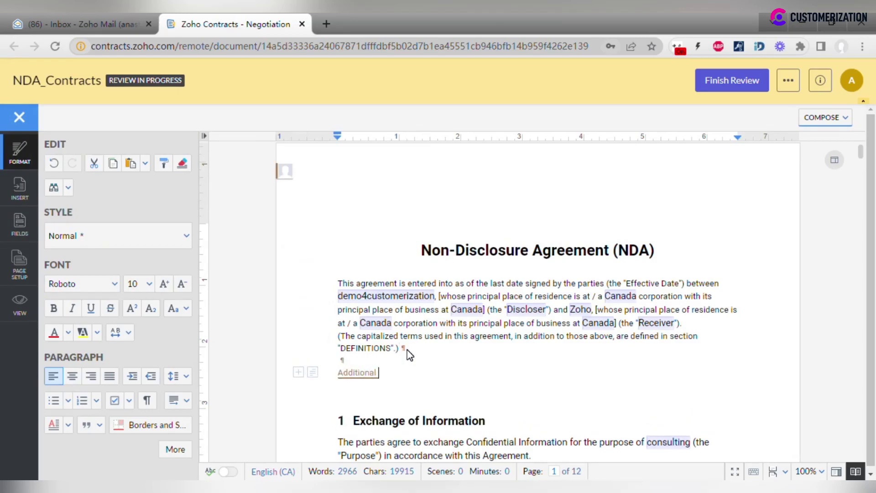
{"action": "type", "text": " information"}
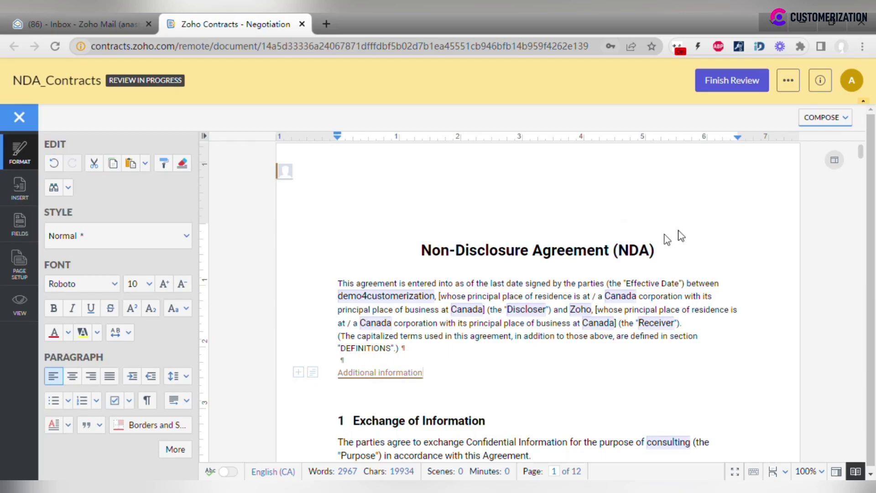
Check the more-actions menu and the Contract Info parties and term details, then close them.
{"action": "left_click", "coordinate": [788, 89]}
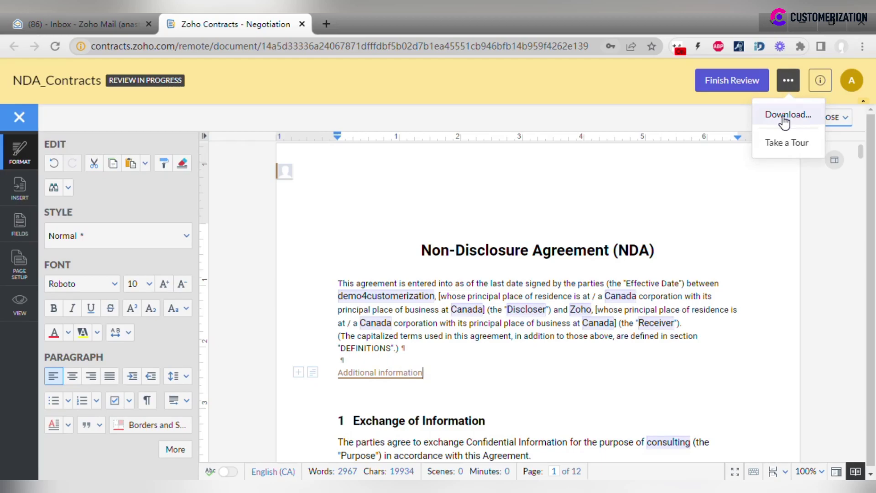
{"action": "left_click", "coordinate": [820, 81]}
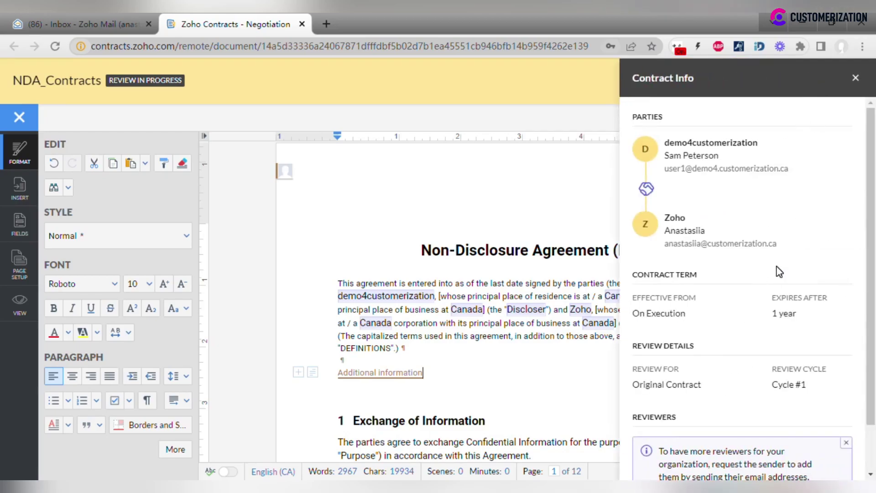
{"action": "scroll", "coordinate": [776, 270], "scroll_direction": "down", "scroll_amount": 2}
{"action": "key", "text": "Escape"}
Finish the review with the message 'Please check our adjustments' and send it back.
{"action": "left_click", "coordinate": [739, 82]}
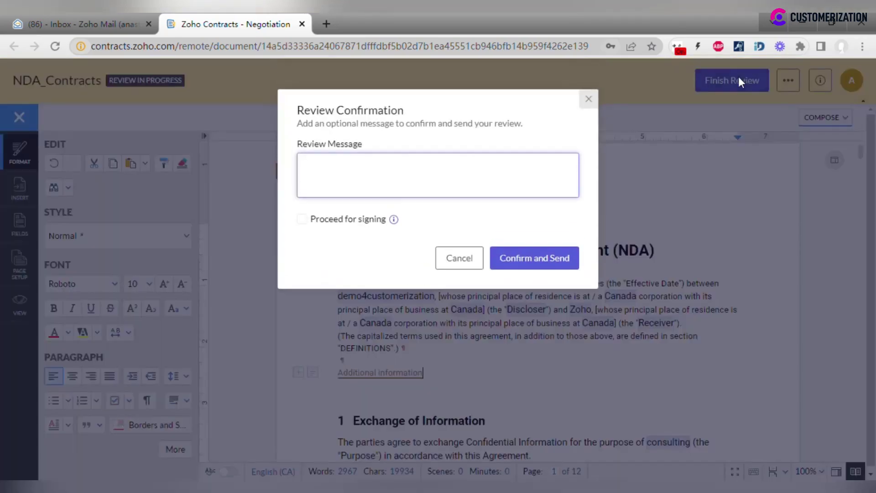
{"action": "type", "text": "Please check our adjustments"}
{"action": "left_click", "coordinate": [520, 265]}
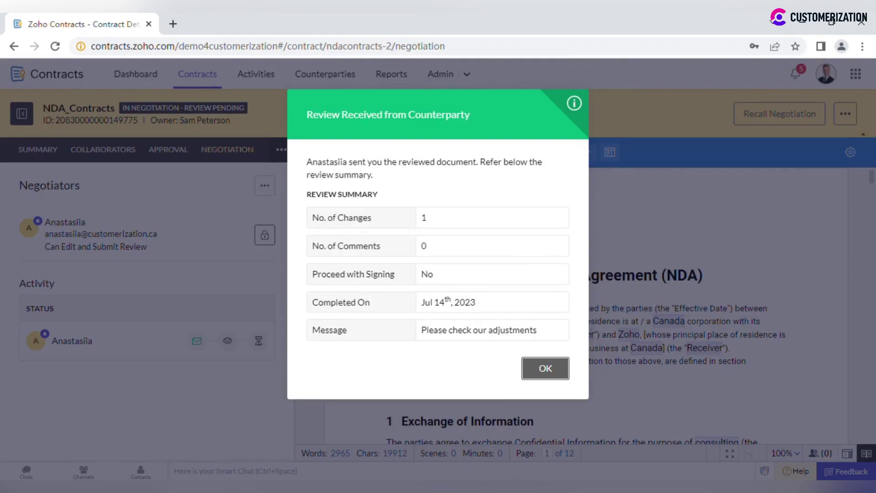
Dismiss the Review Received summary showing the counterparty's 1 change.
{"action": "left_click", "coordinate": [525, 373]}
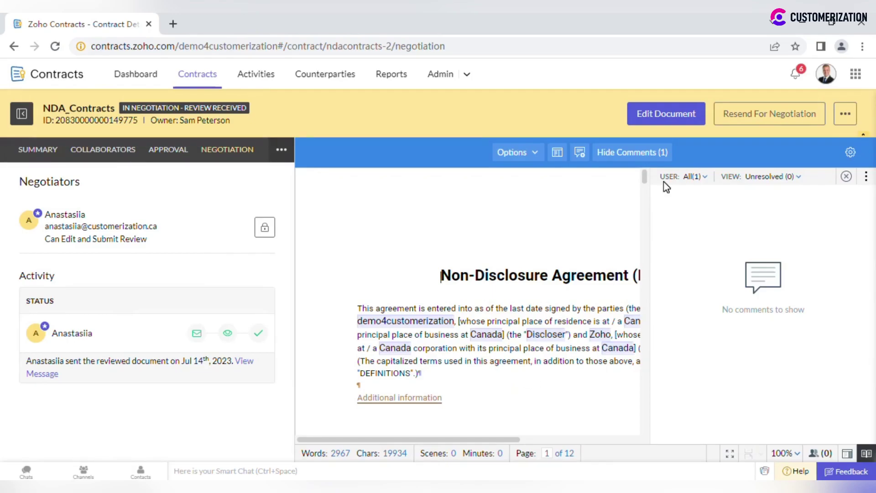
Move NDA_Contracts back to Draft and accept the inserted 'Additional information' change in Review mode.
{"action": "left_click", "coordinate": [661, 118]}
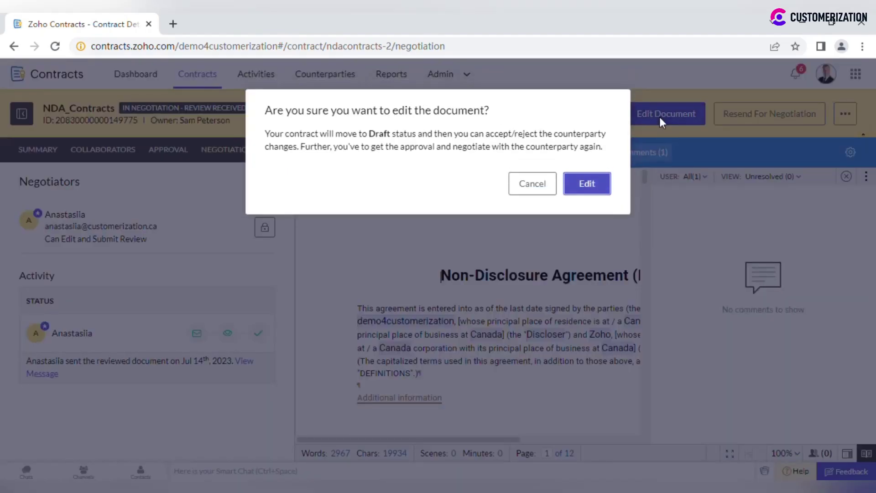
{"action": "left_click", "coordinate": [589, 183]}
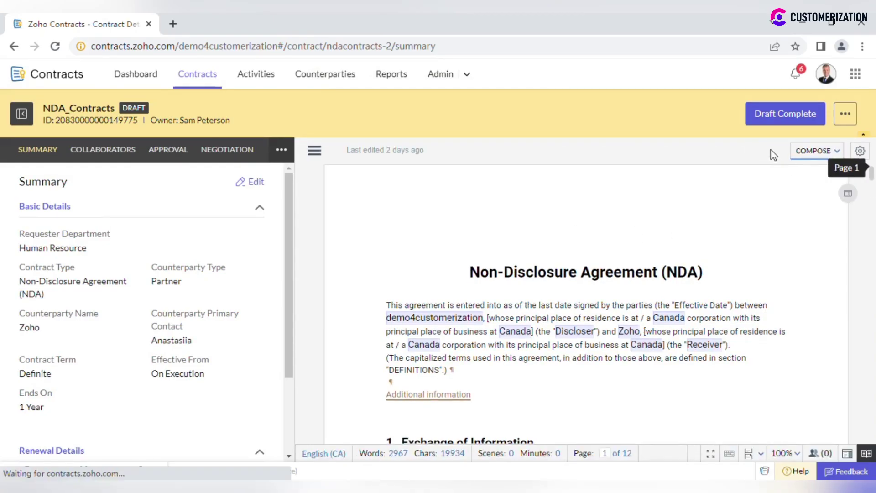
{"action": "left_click", "coordinate": [808, 155]}
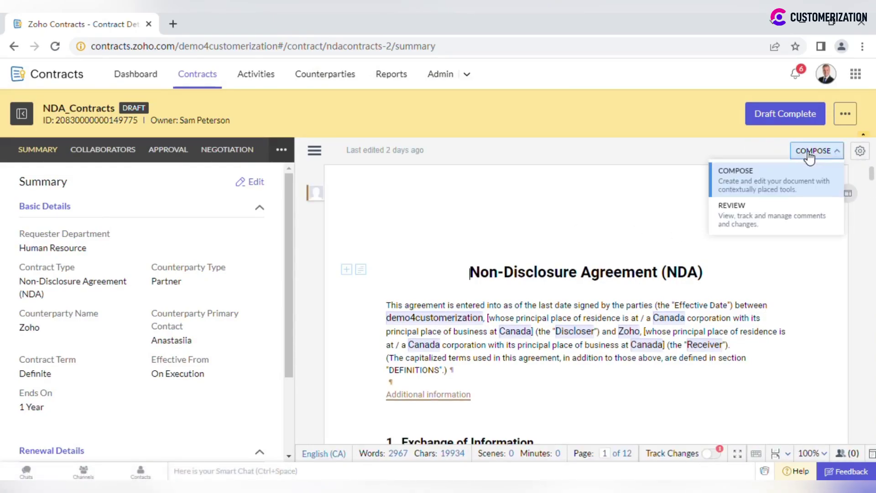
{"action": "left_click", "coordinate": [776, 231]}
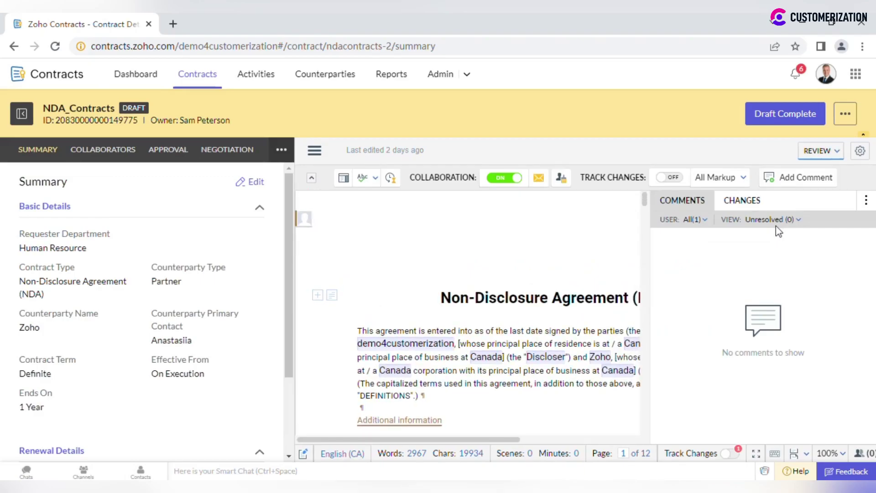
{"action": "left_click", "coordinate": [751, 200]}
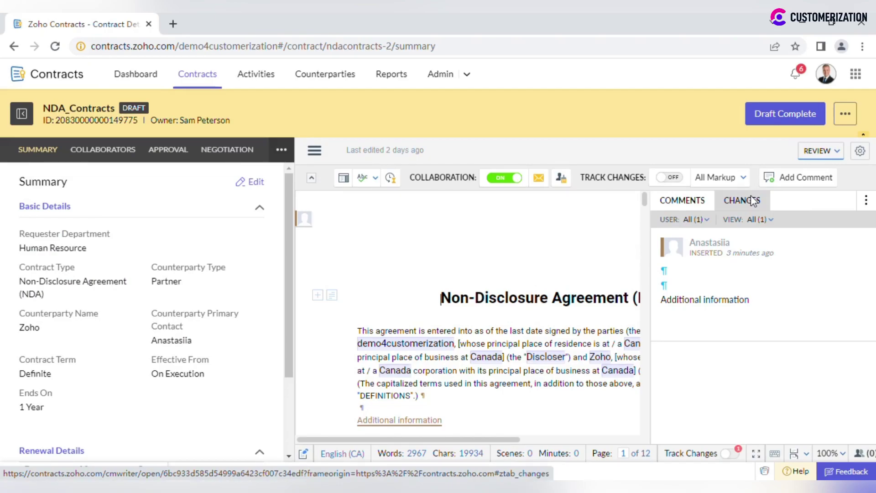
{"action": "left_click", "coordinate": [687, 273]}
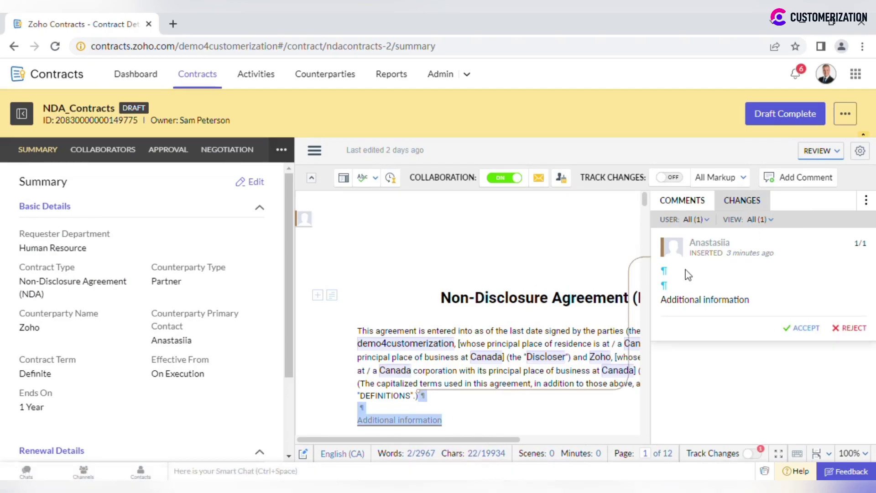
{"action": "left_click", "coordinate": [802, 332]}
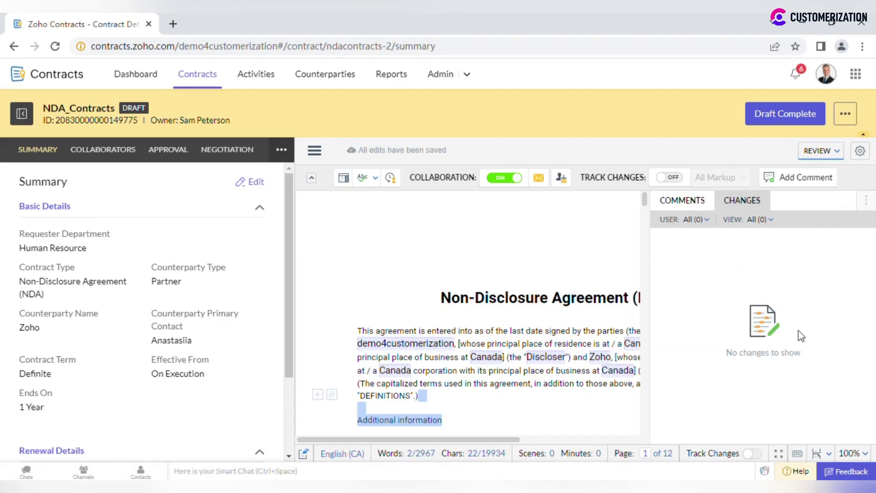
Mark NDA_Contracts as Draft Completed and show its revision history.
{"action": "left_click", "coordinate": [753, 120]}
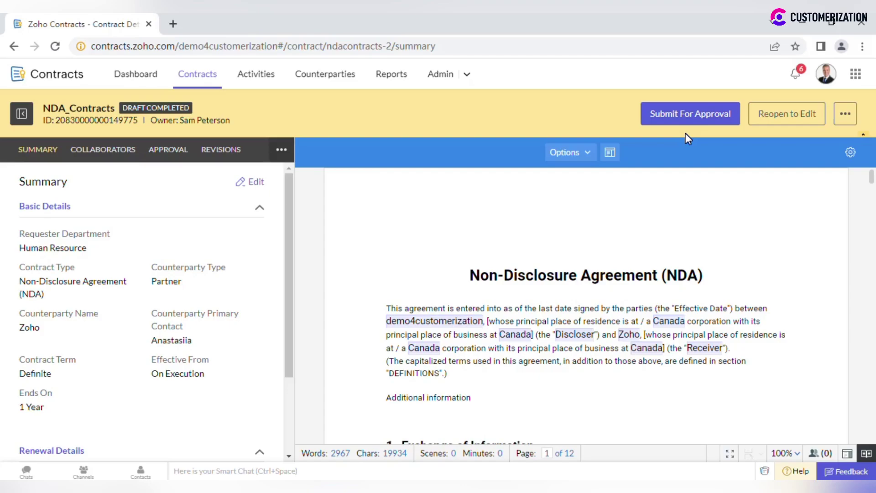
{"action": "left_click", "coordinate": [231, 154]}
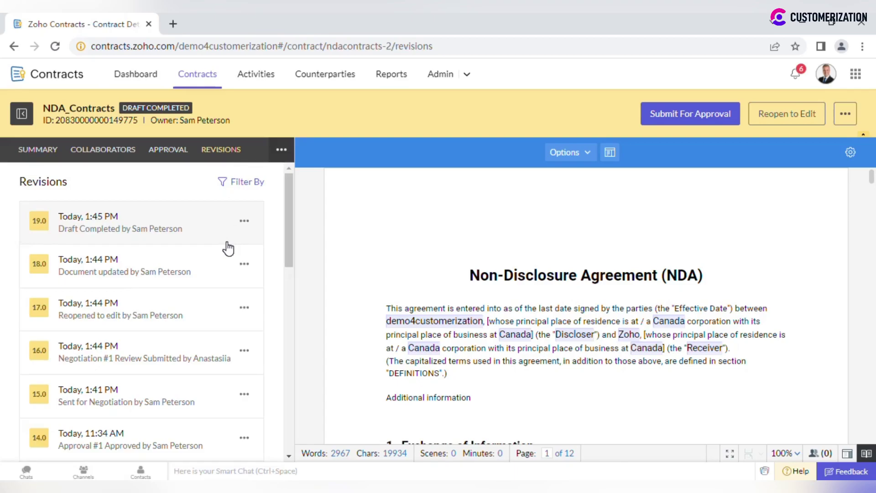
Open revision 16.0, the Negotiation #1 review, and show its MS Word and PDF download options.
{"action": "scroll", "coordinate": [228, 248], "scroll_direction": "down", "scroll_amount": 1}
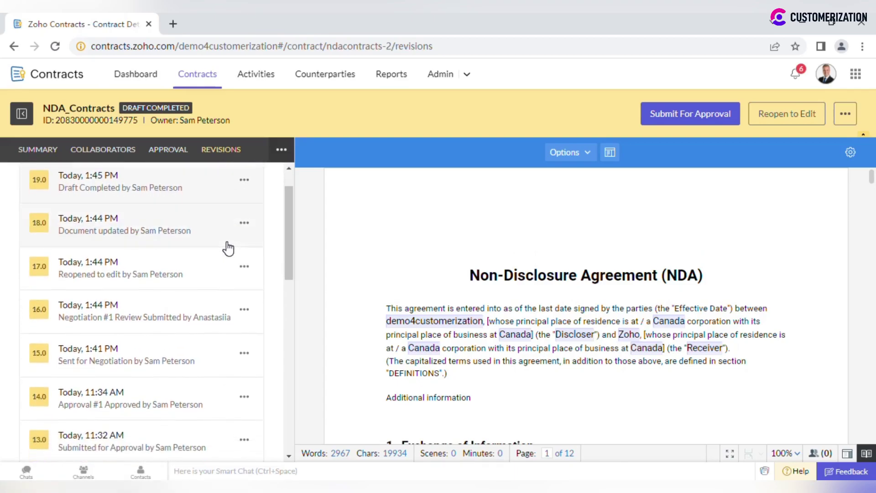
{"action": "left_click", "coordinate": [181, 315]}
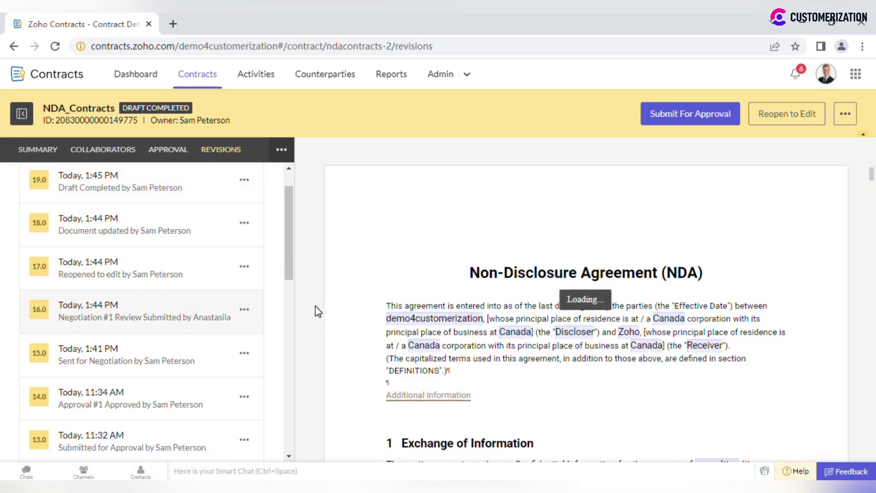
{"action": "left_click", "coordinate": [245, 310]}
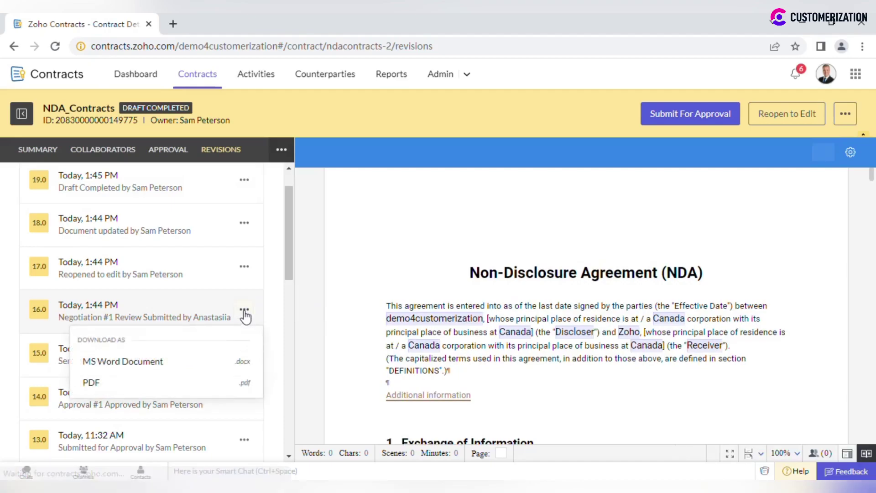